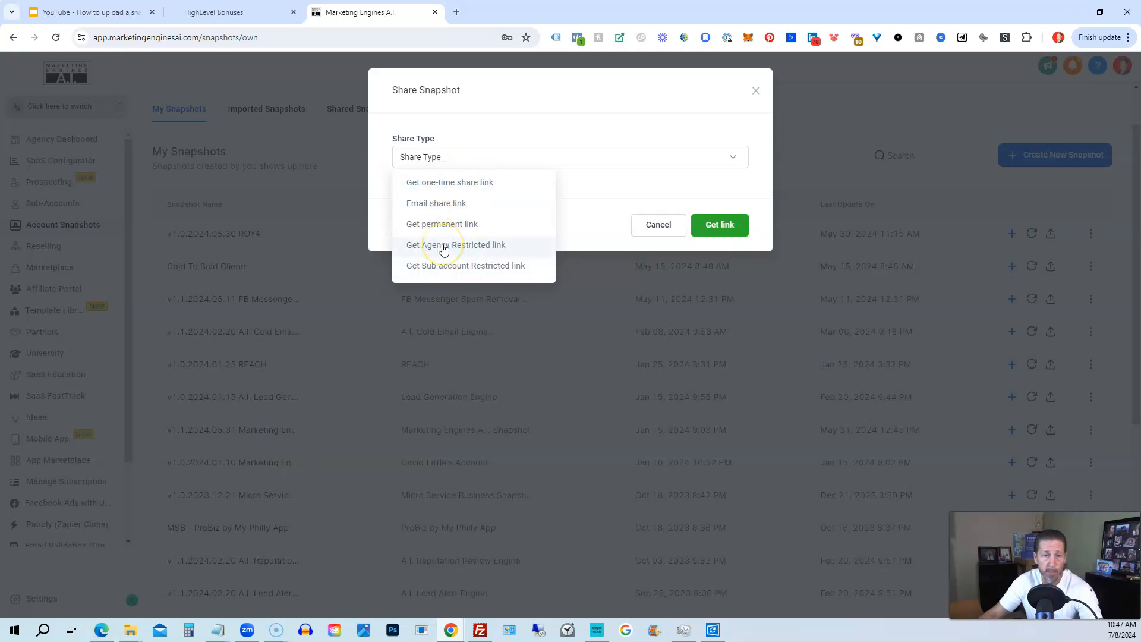
- Cancel the snapshot share dialog without generating a link, and start a new blank Chrome tab
click(608, 200)
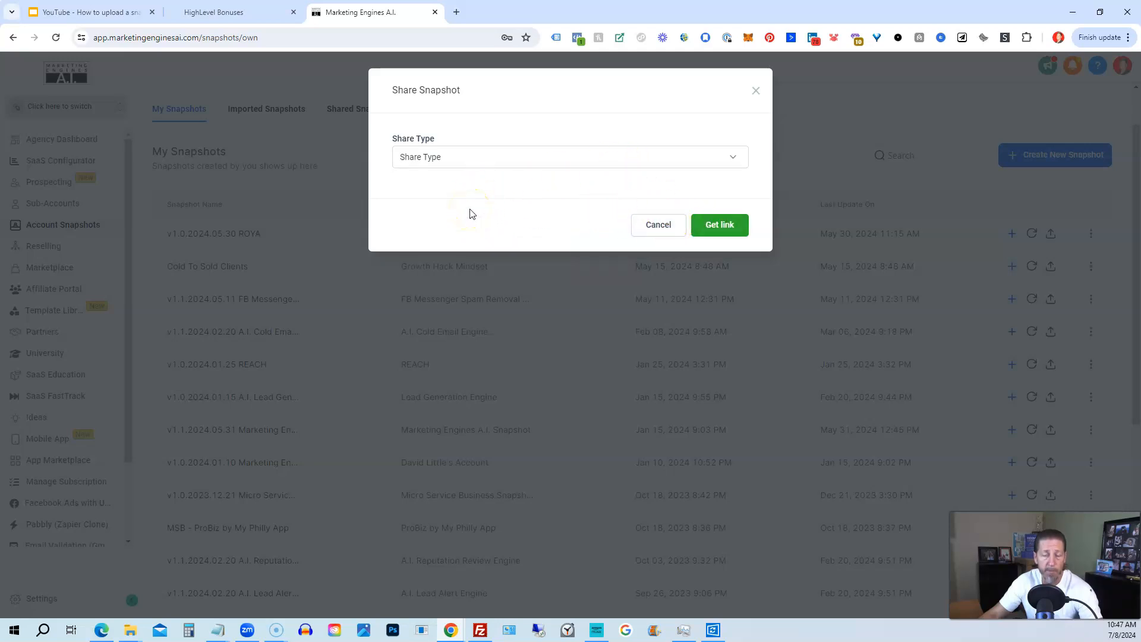
click(655, 229)
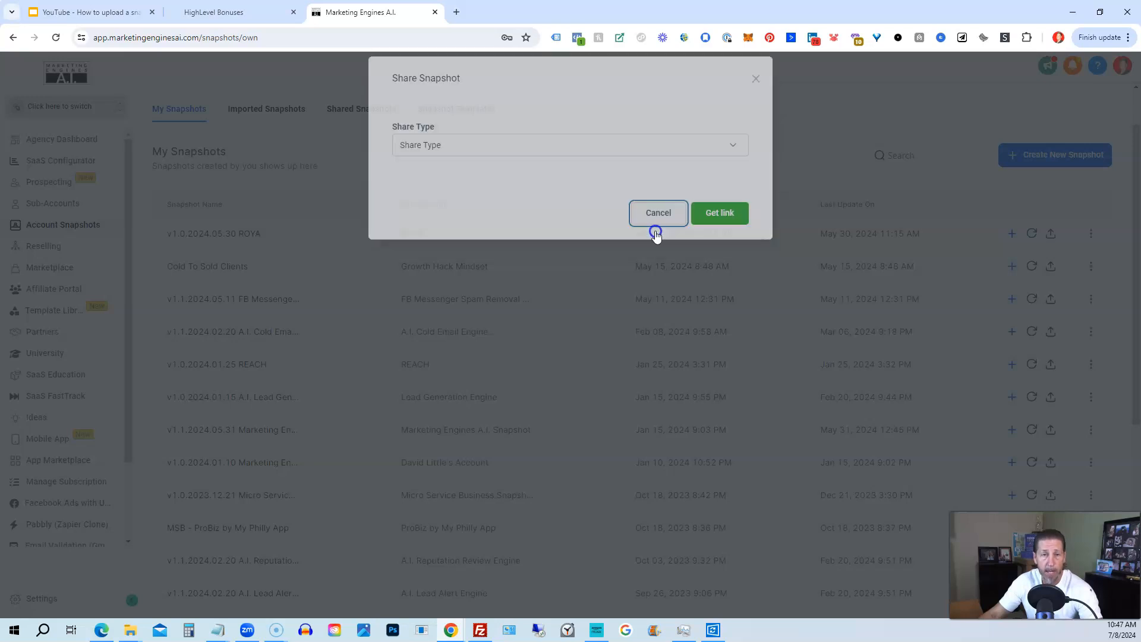
click(457, 12)
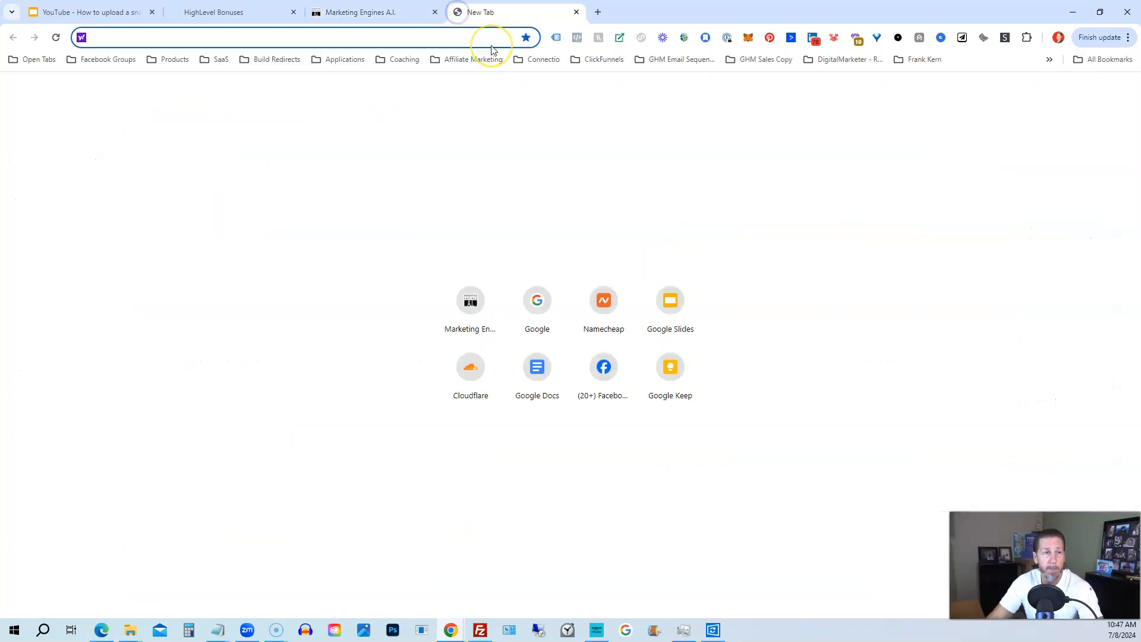
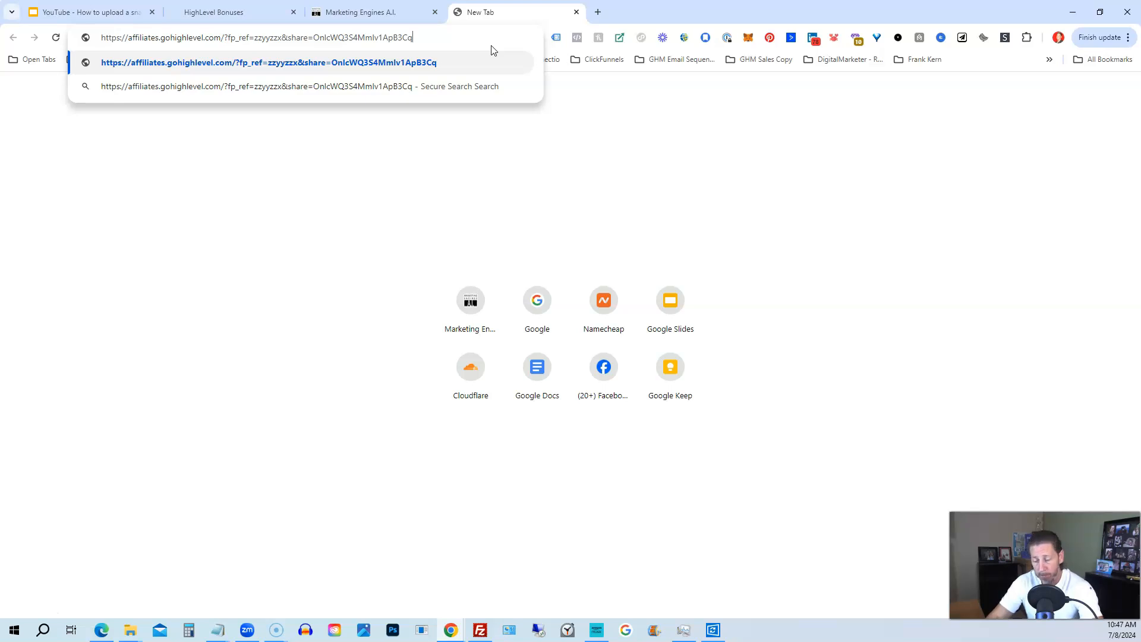
- Paste the affiliates.gohighlevel.com snapshot share link into the address bar and load it
key(Return)
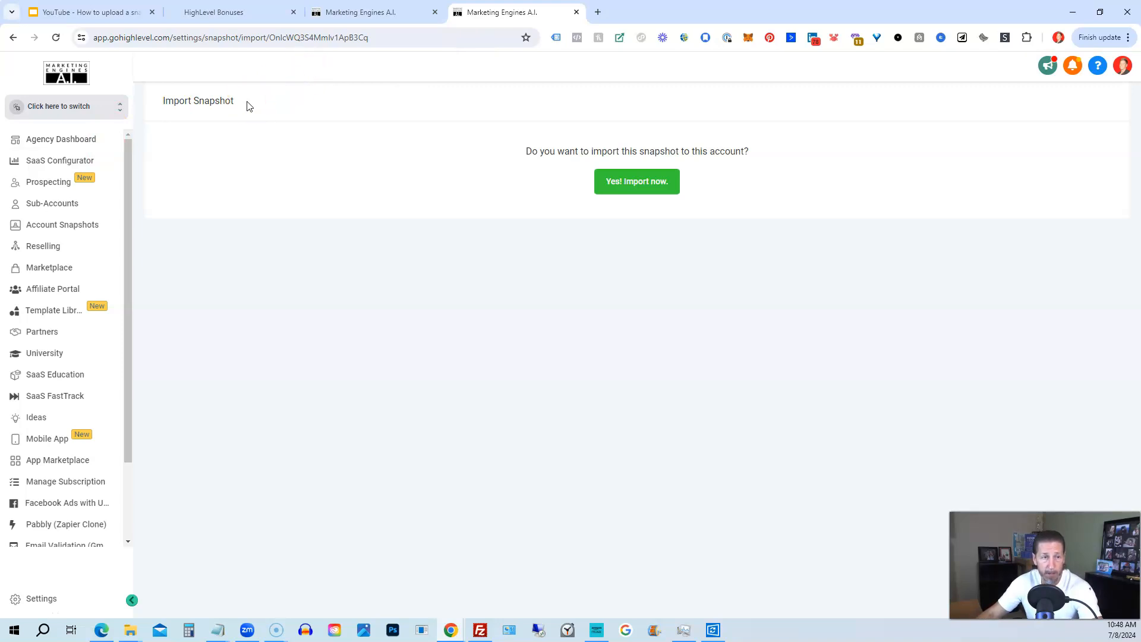
- Confirm the import and highlight v1.1.2024.05.11 FB Messengers Spam Removal with its Jul 08, 2024 date
click(620, 184)
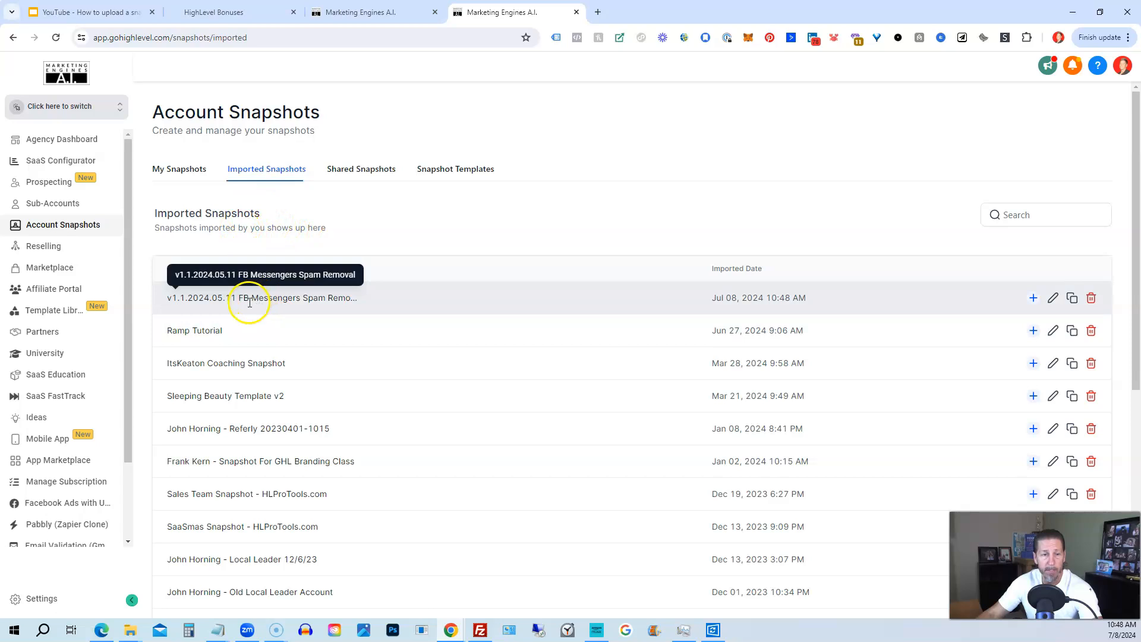
drag(167, 303, 375, 285)
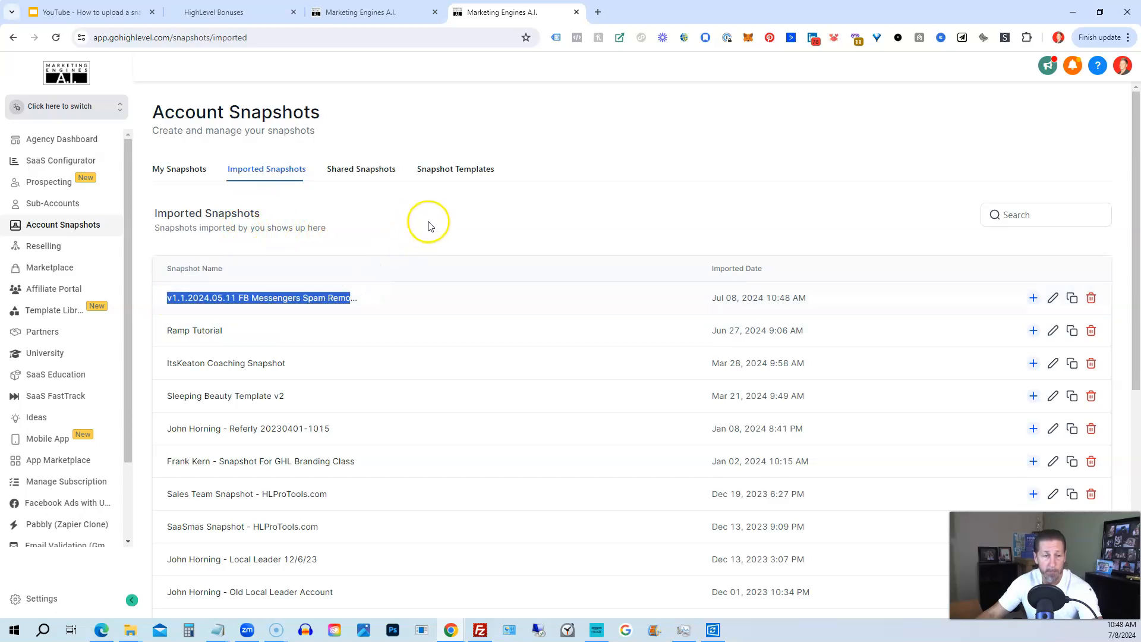
drag(709, 300, 820, 295)
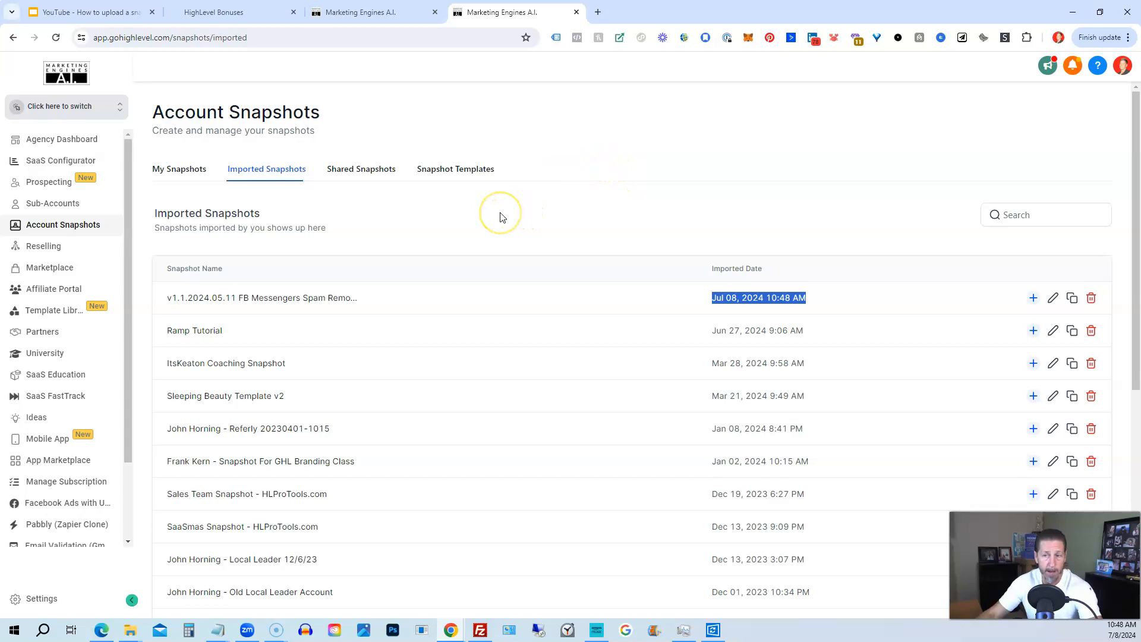
click(176, 173)
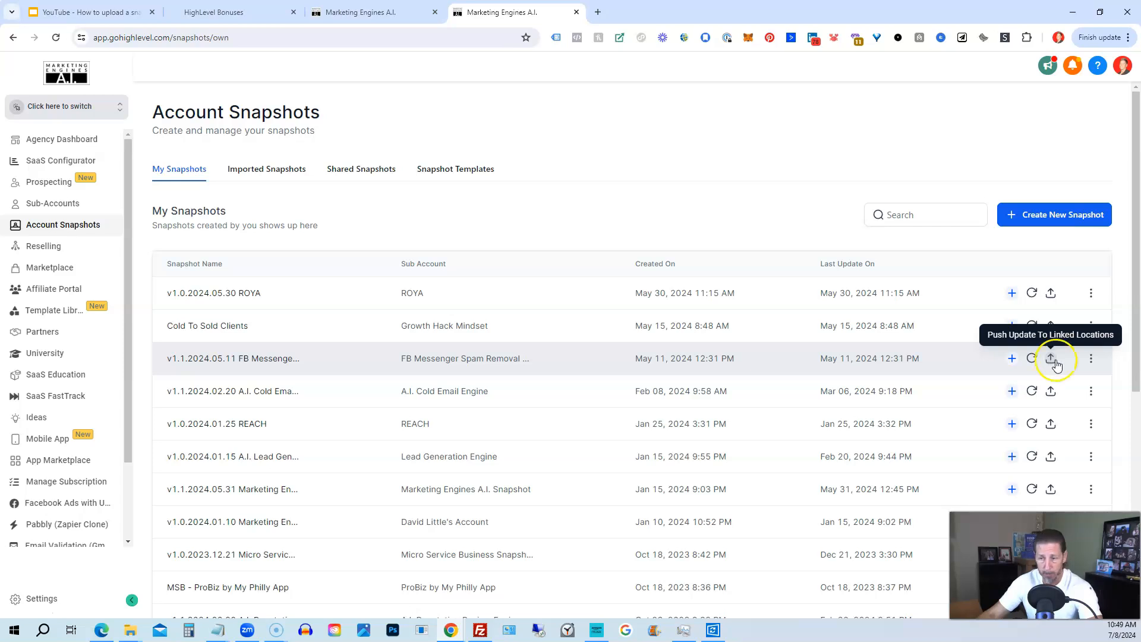
- Review the three-dot actions menu for the v1.1.2024.05.11 FB Messenger snapshot in My Snapshots
click(1091, 359)
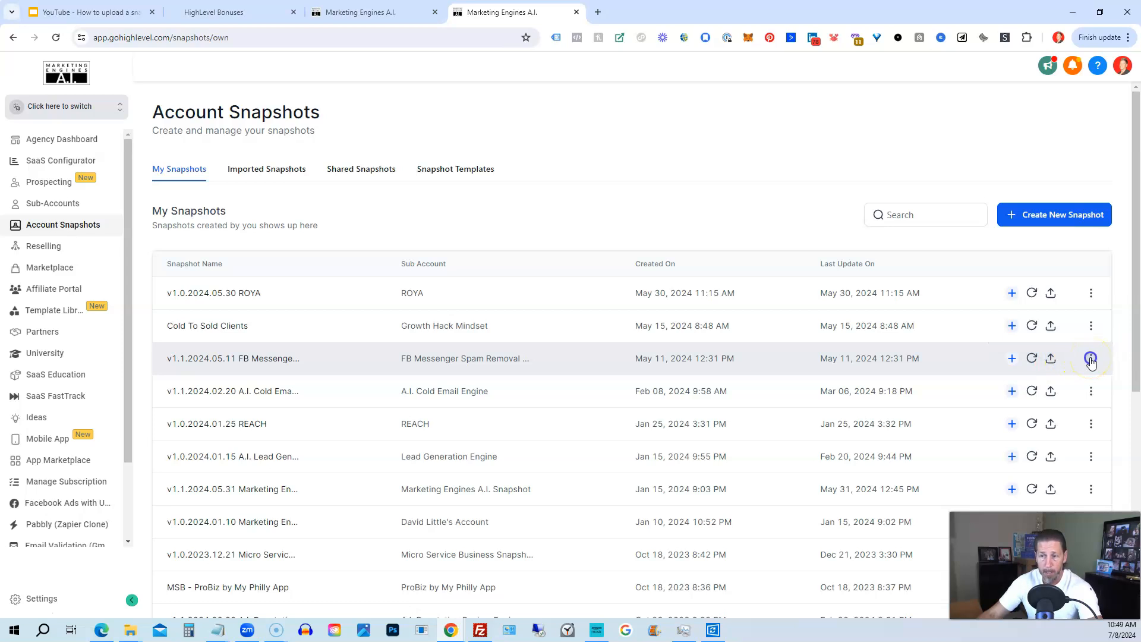
click(1091, 360)
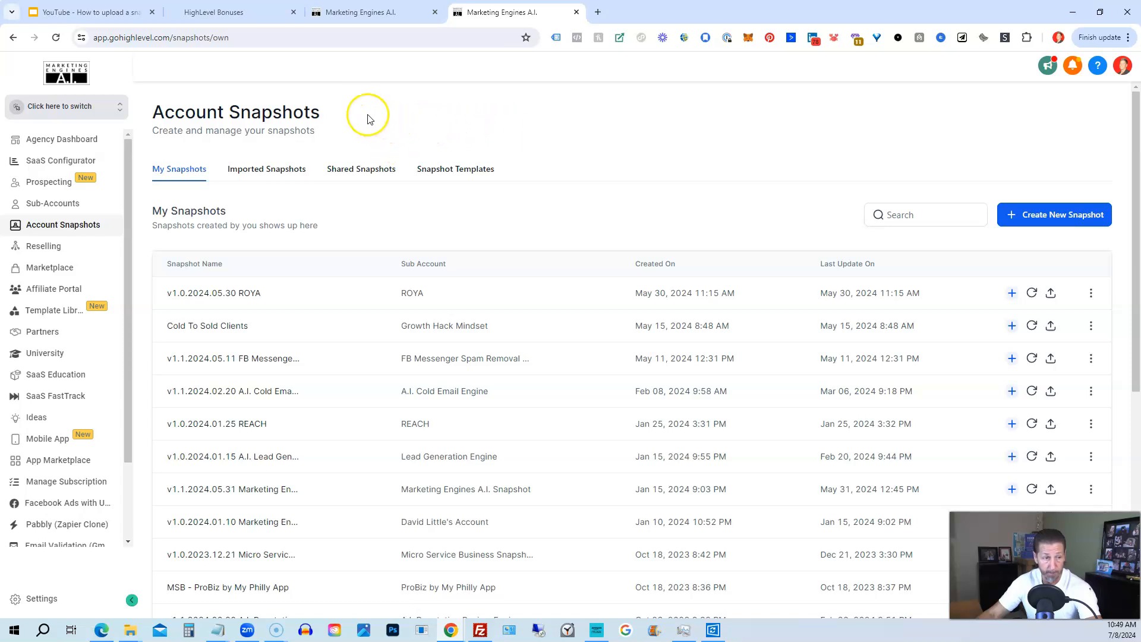
- Search sub-accounts for 'de', open Demo's Manage Client page and its Actions menu
click(47, 206)
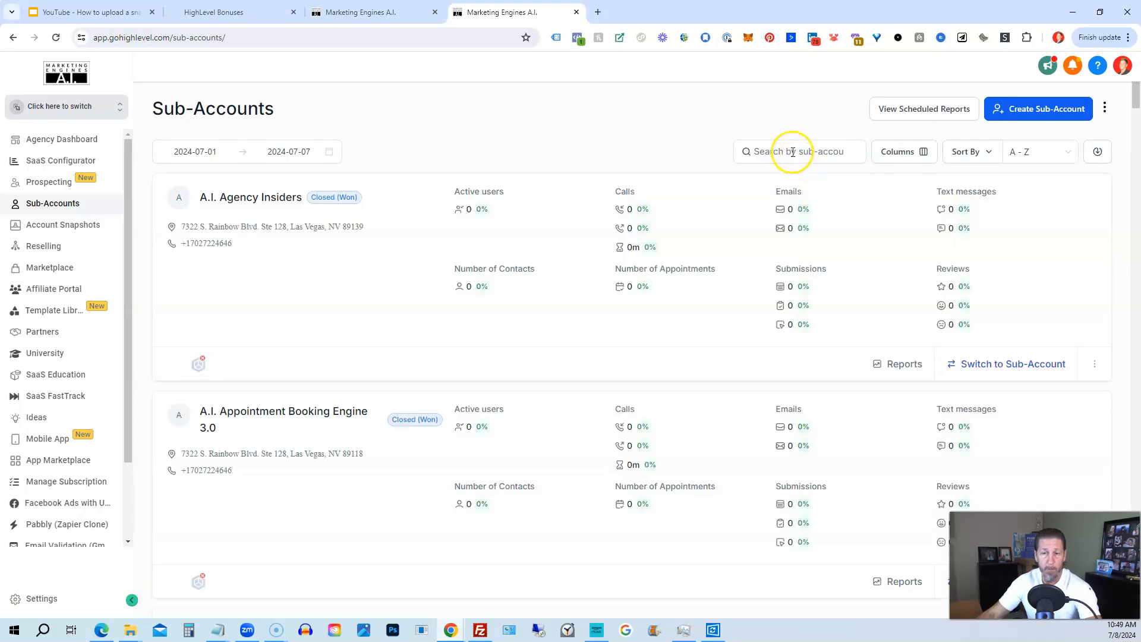
click(793, 152)
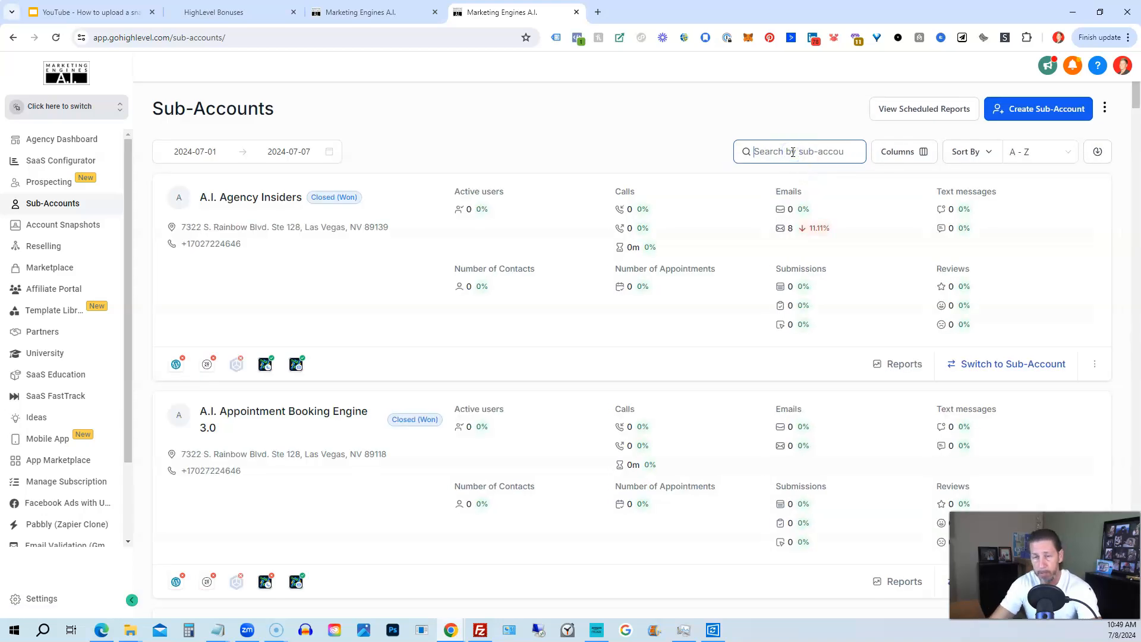
text(demo)
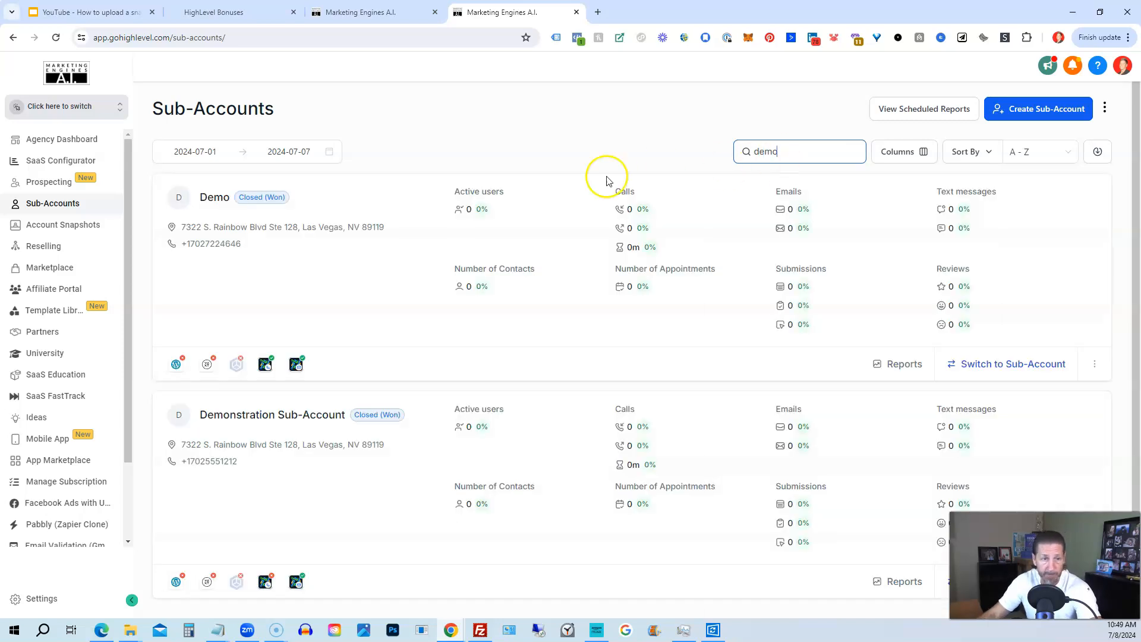
click(1094, 365)
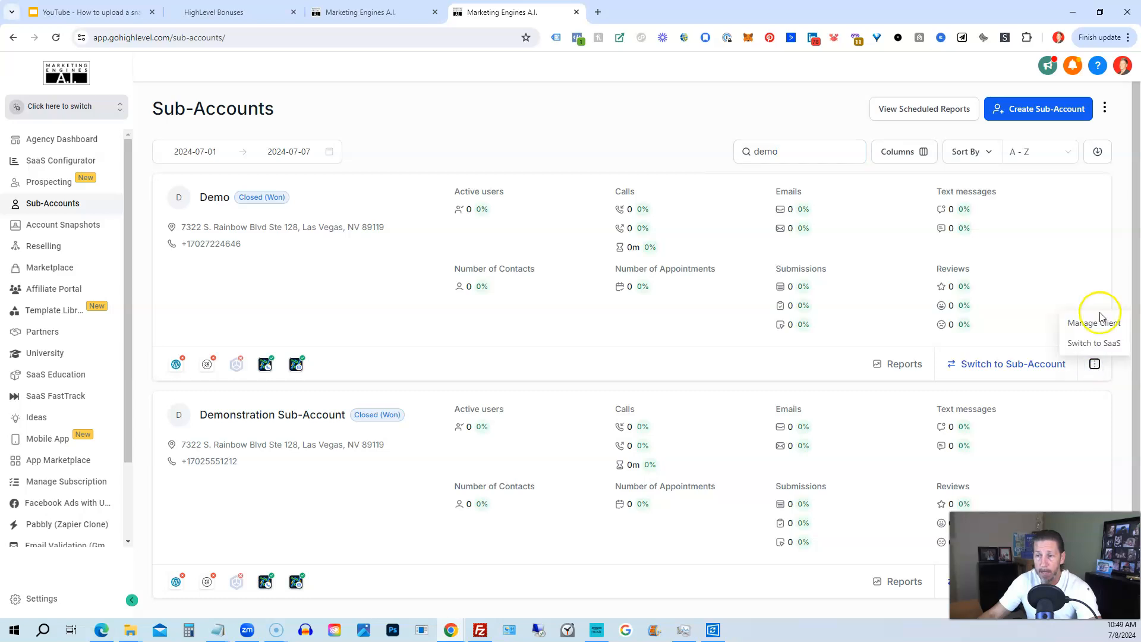
click(1096, 326)
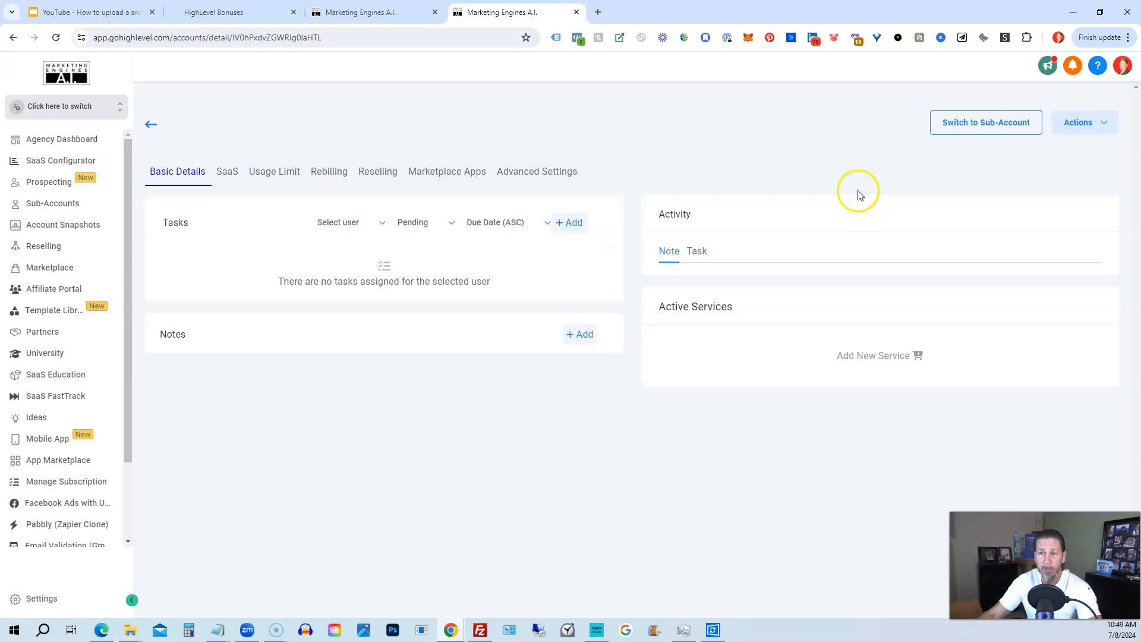
click(1102, 123)
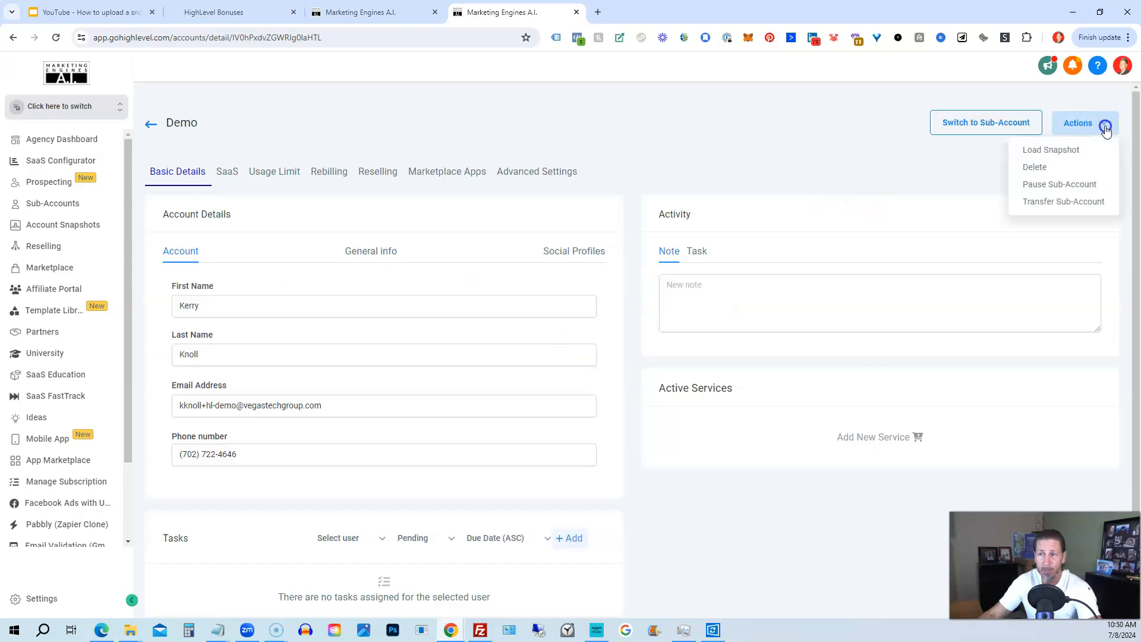
- Load 'Own - v1.1.2024.05.11 FB Messengers Spam Removal' into Demo and proceed to asset selection
click(1051, 150)
click(539, 248)
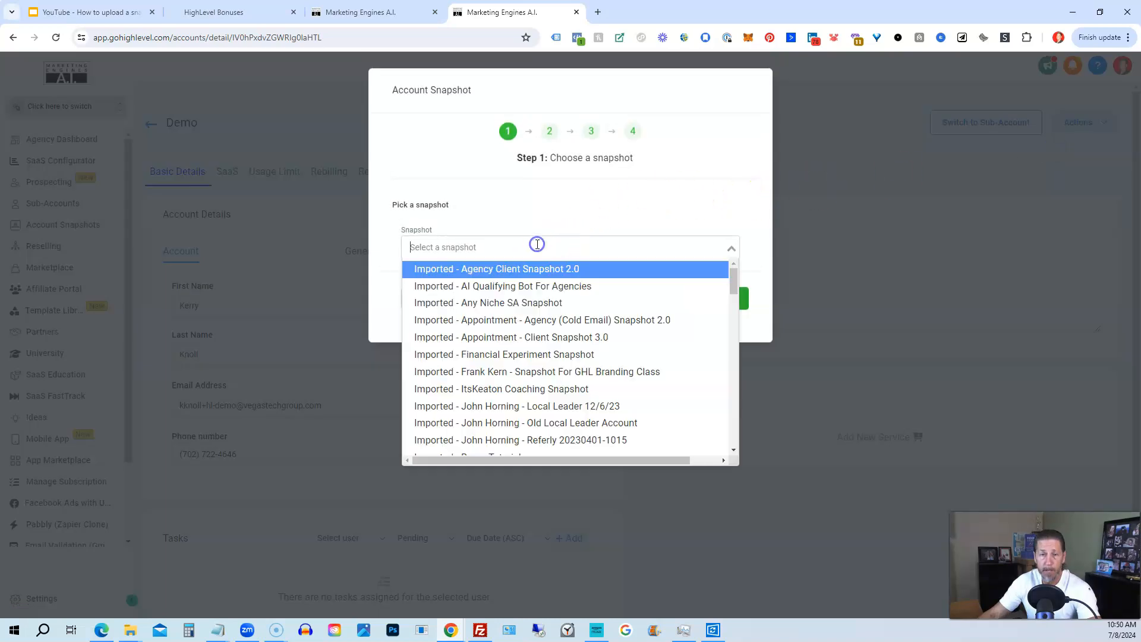
key(ctrl+v)
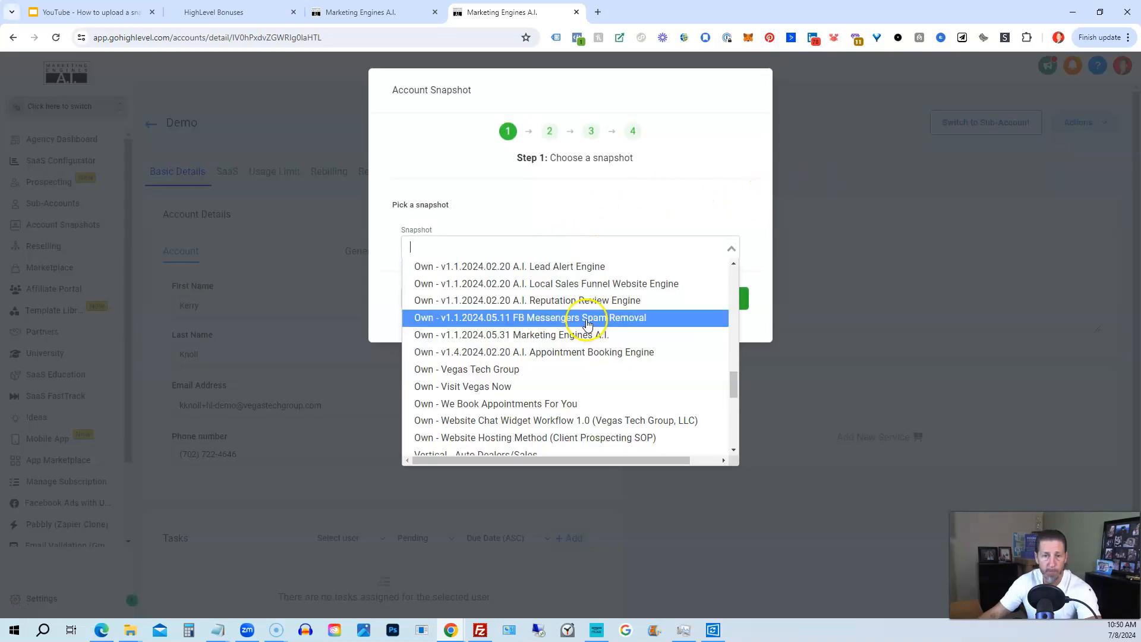
click(586, 319)
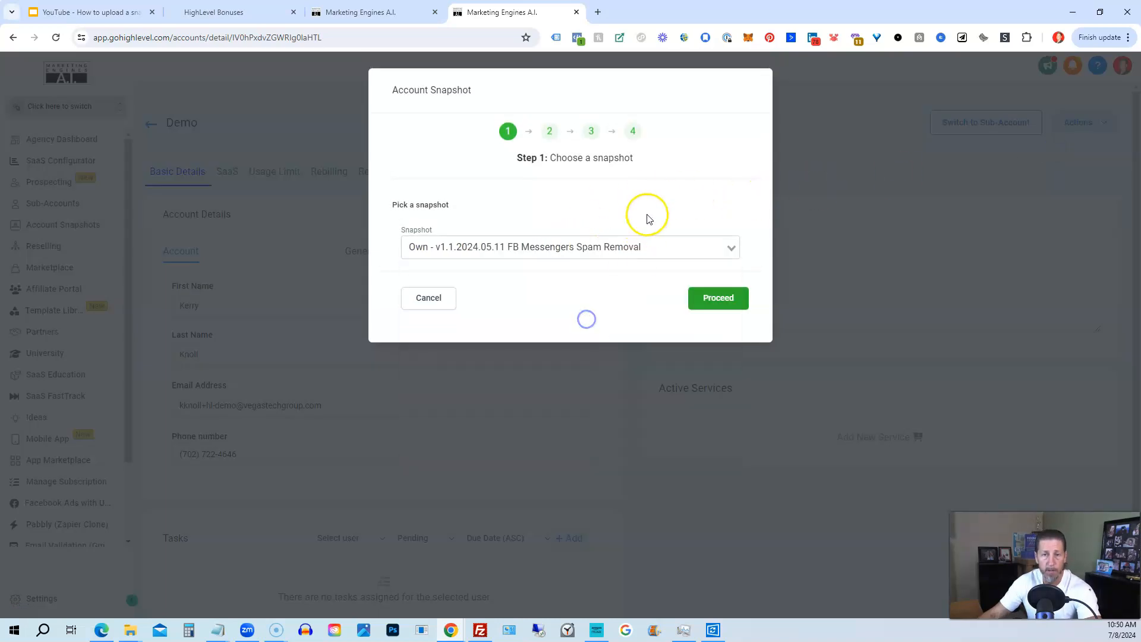
click(730, 294)
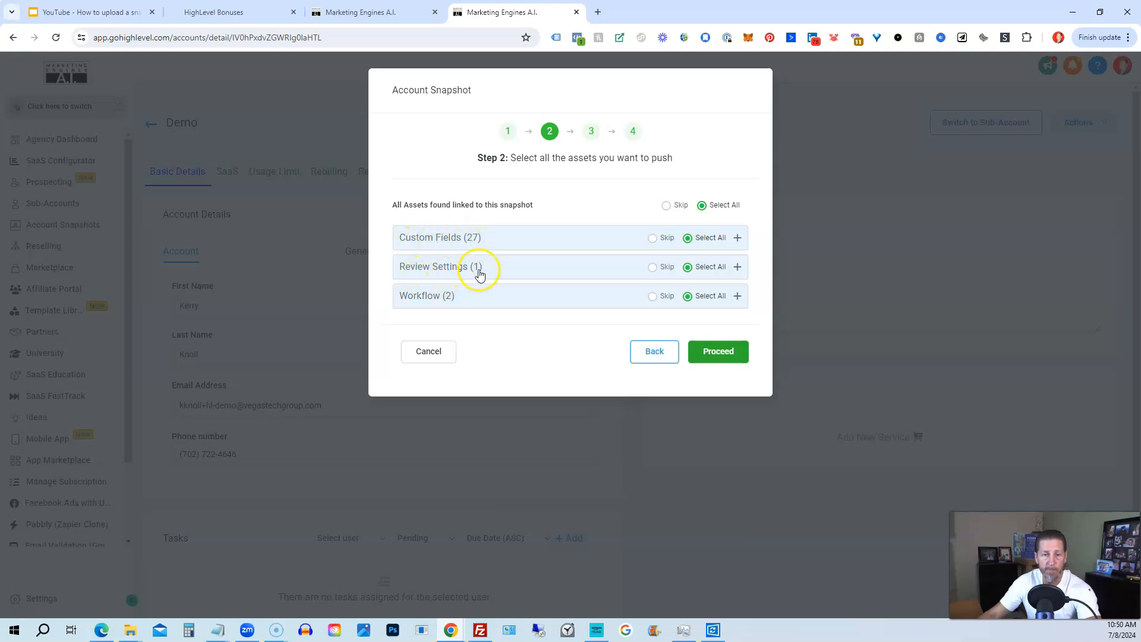
- Review the 27 custom fields and set Missed Call Text Back under Review Settings to Skip
click(738, 240)
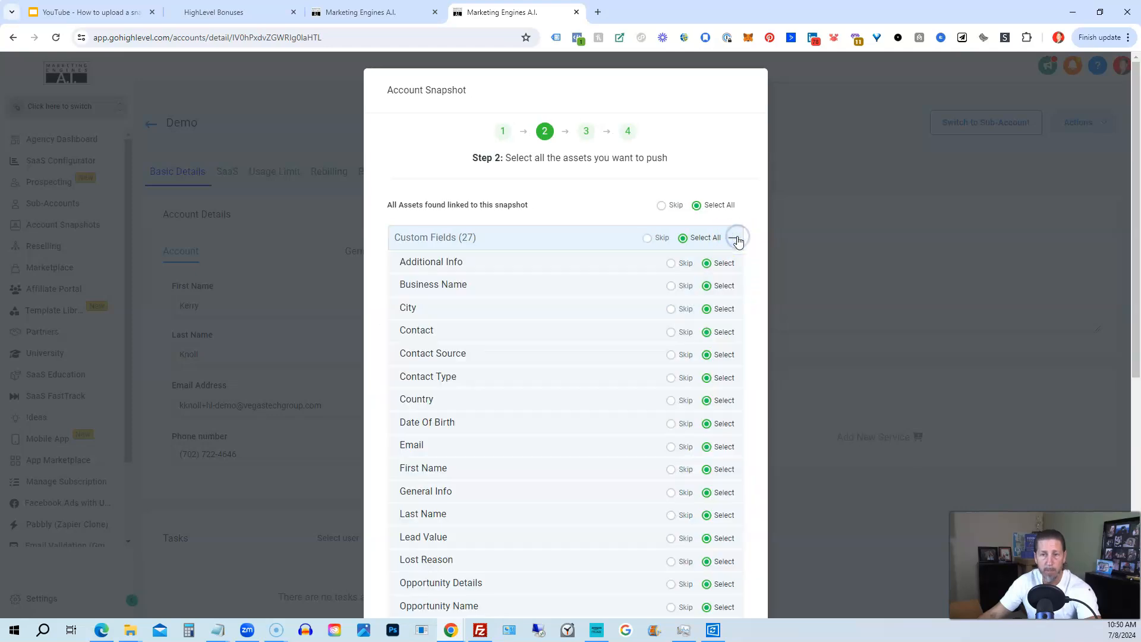
scroll(426, 443, down, 3)
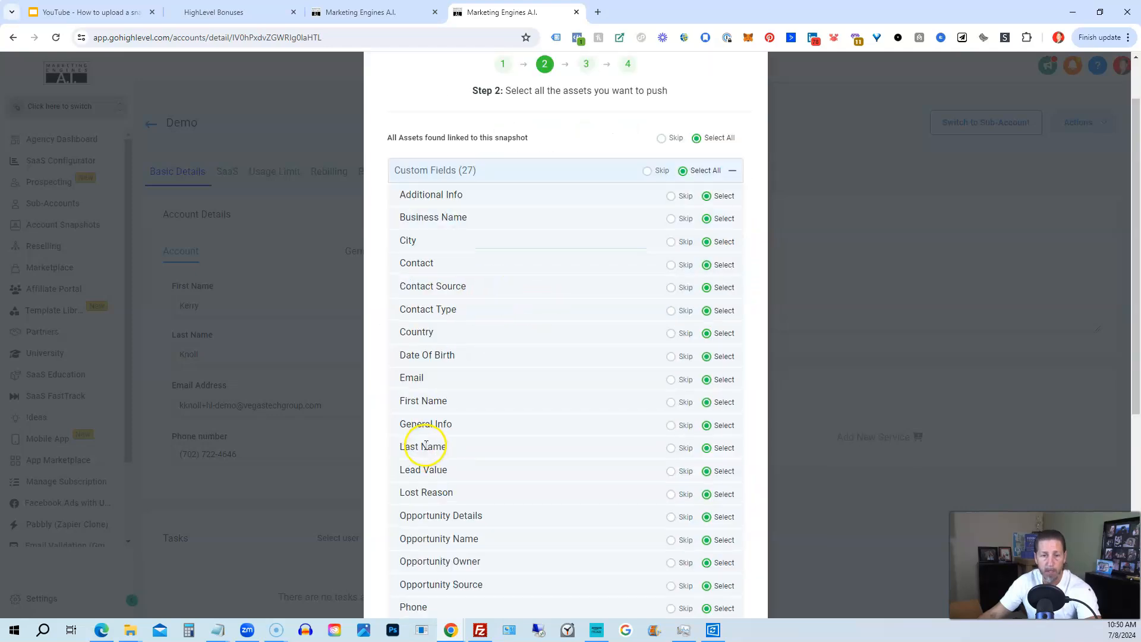
scroll(431, 451, down, 1)
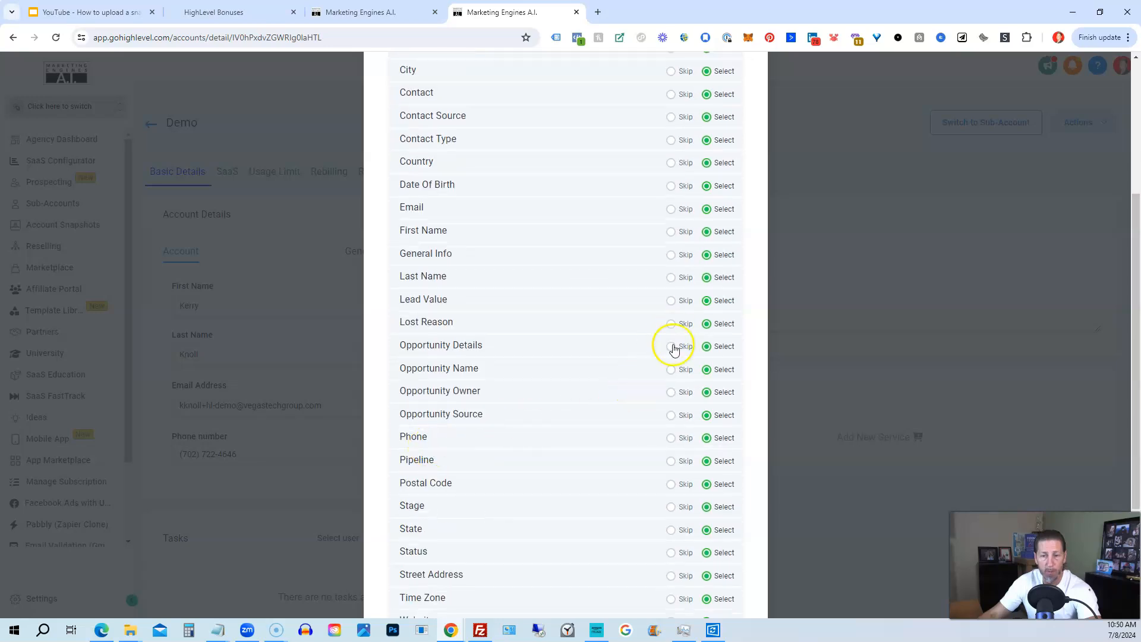
scroll(671, 476, down, 1)
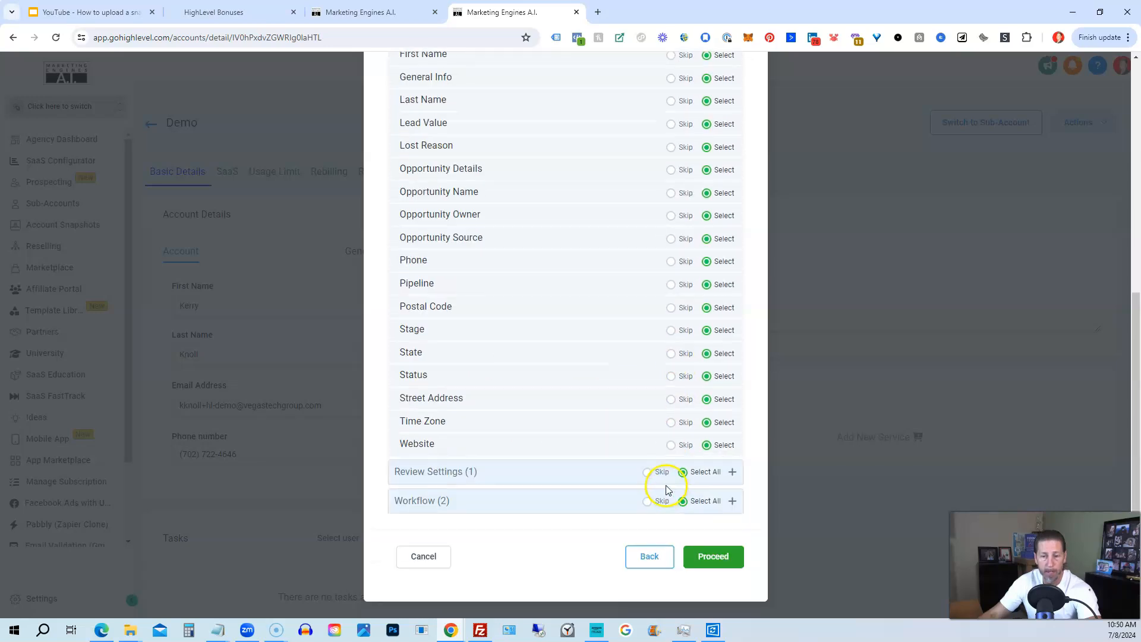
click(732, 472)
scroll(668, 464, down, 1)
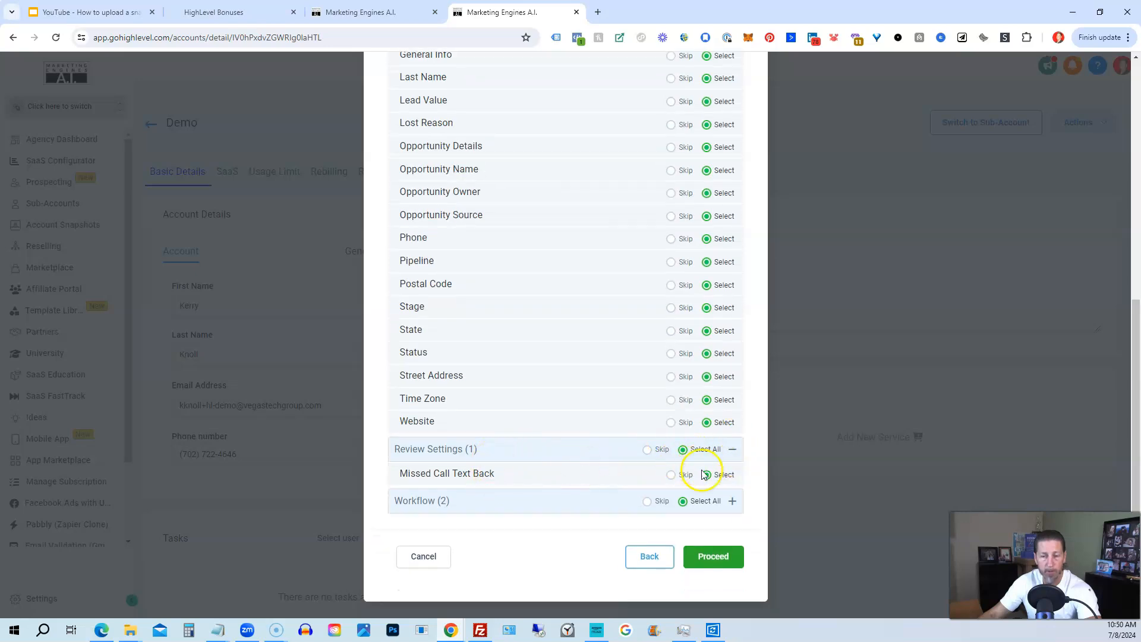
click(670, 475)
click(733, 450)
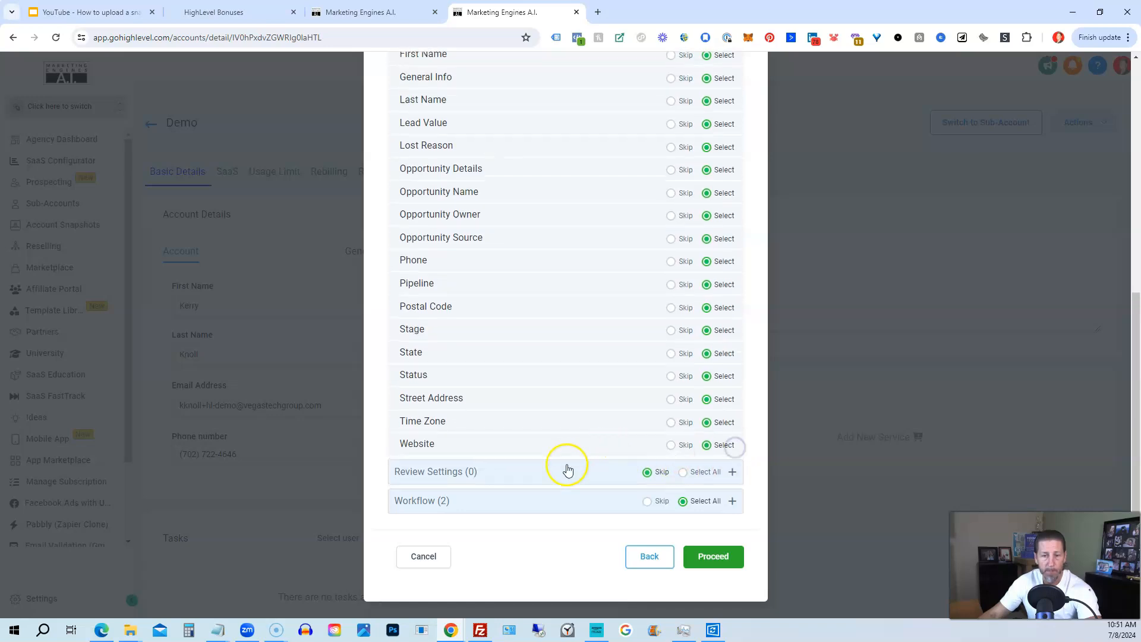
- Check both workflows remain included and proceed to the Step 3 conflict check
click(733, 502)
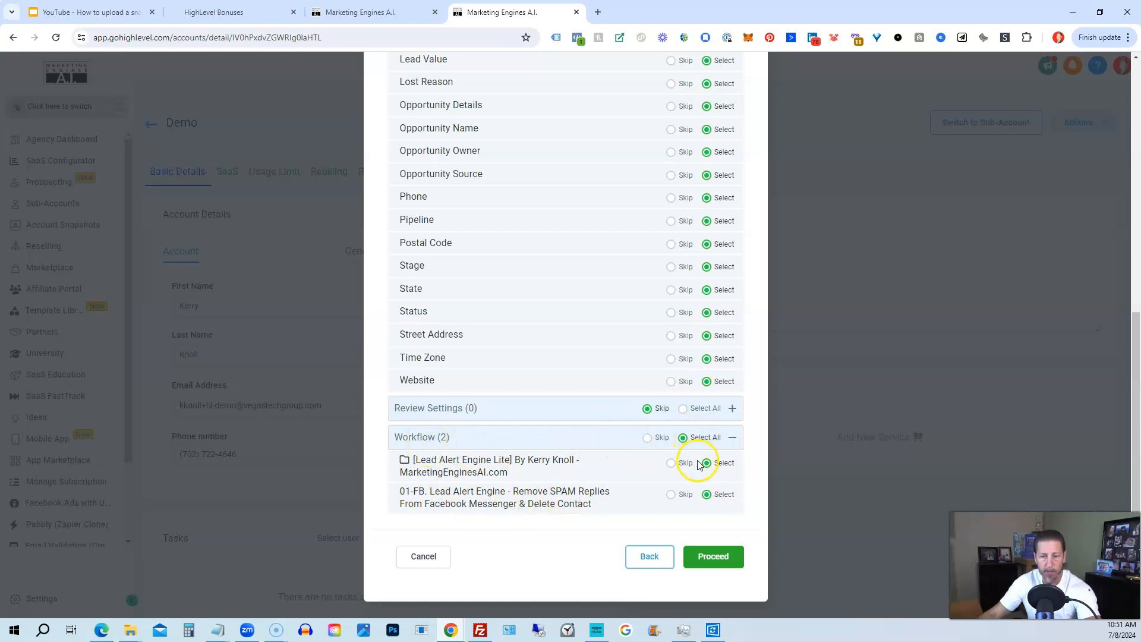
scroll(683, 326, up, 8)
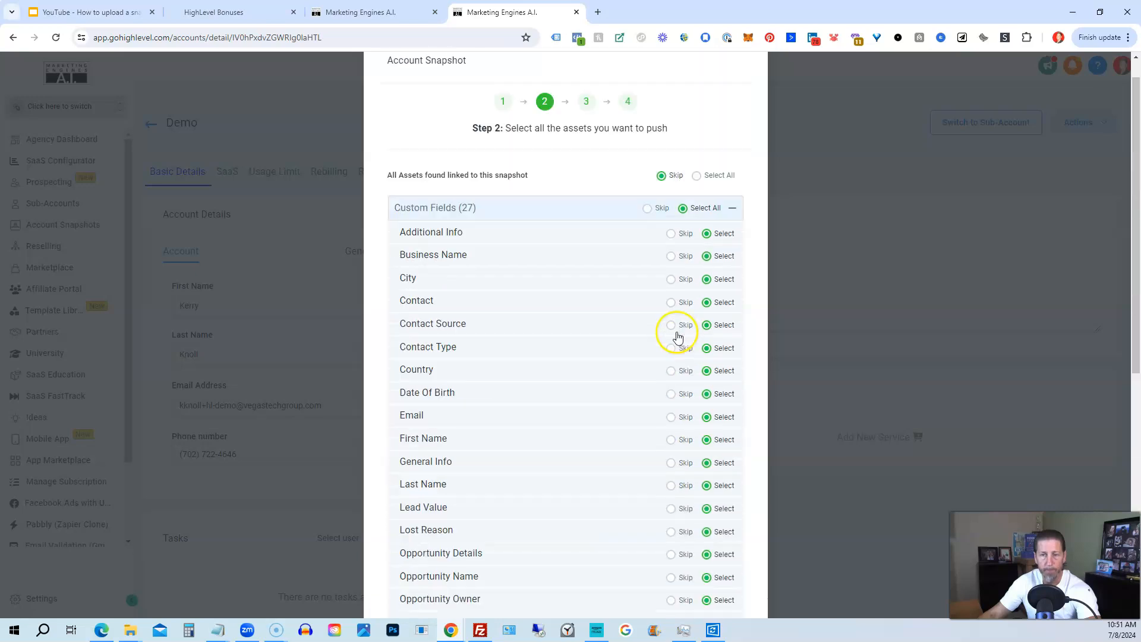
scroll(629, 285, down, 8)
click(711, 559)
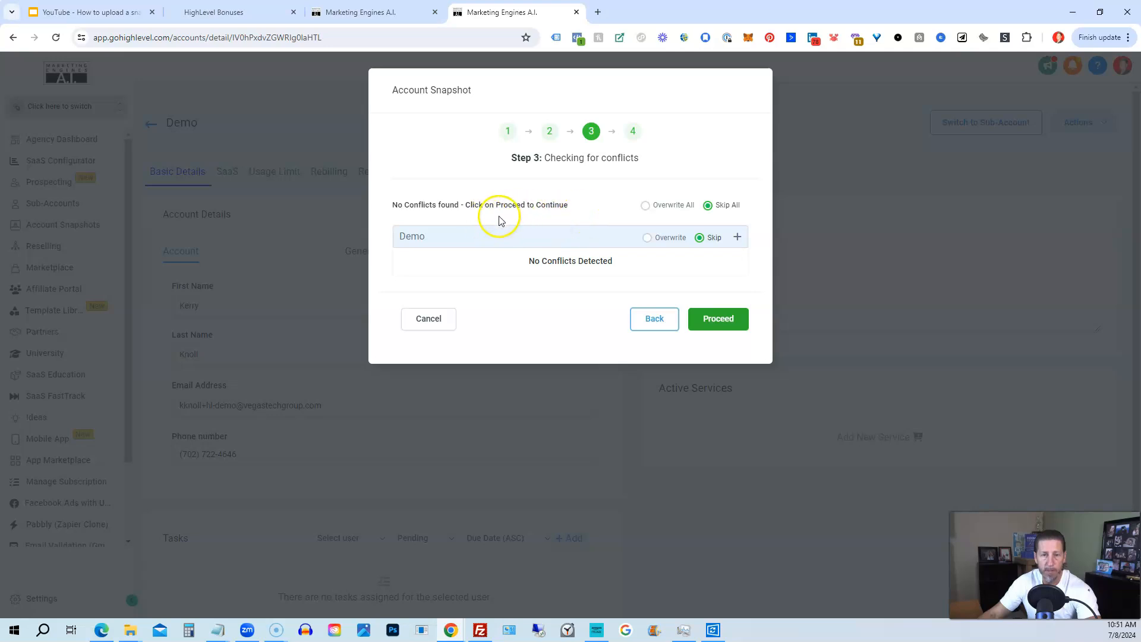
- Start copying the snapshot into Demo and acknowledge the Step 4 copying notice
click(712, 319)
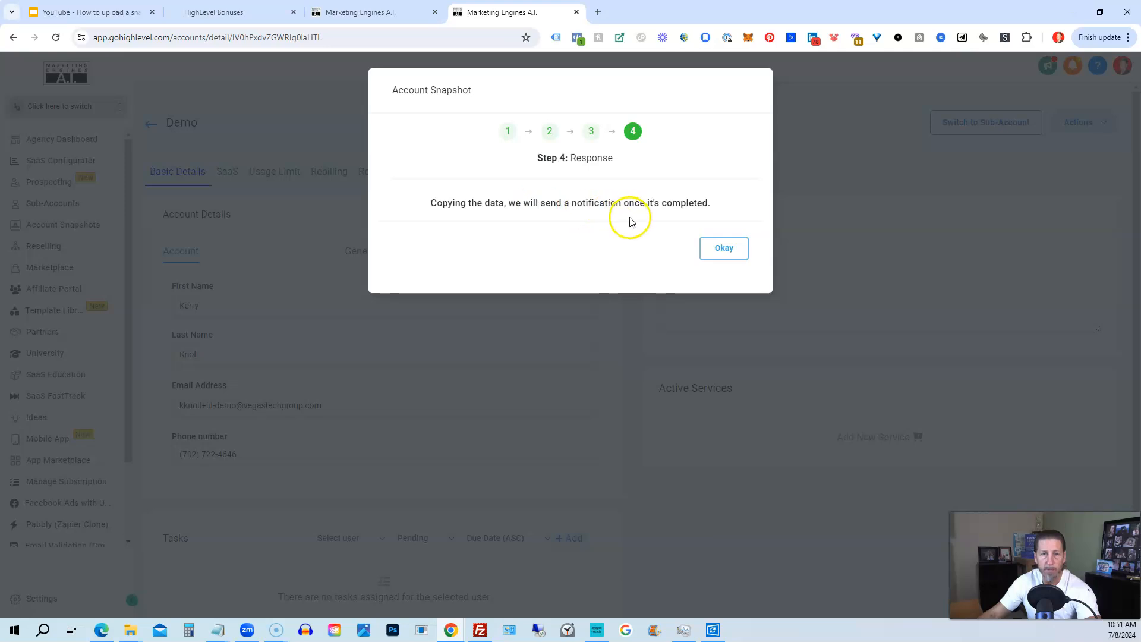
click(721, 247)
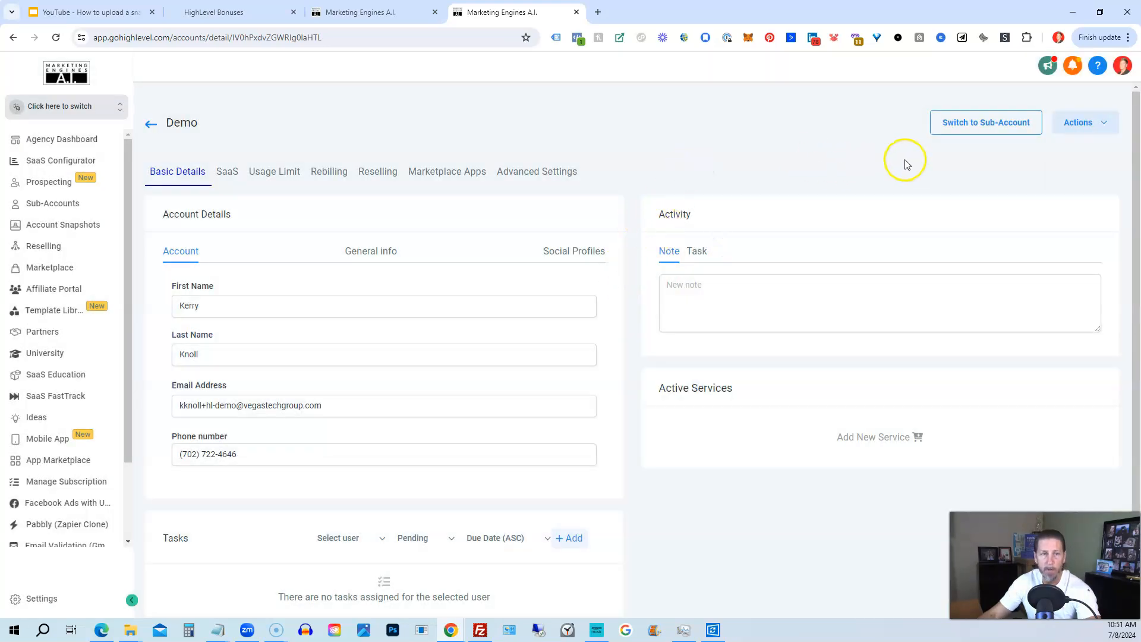
- Switch into the Demo sub-account and open the Lead Alert Engine Lite folder under Automation
click(961, 127)
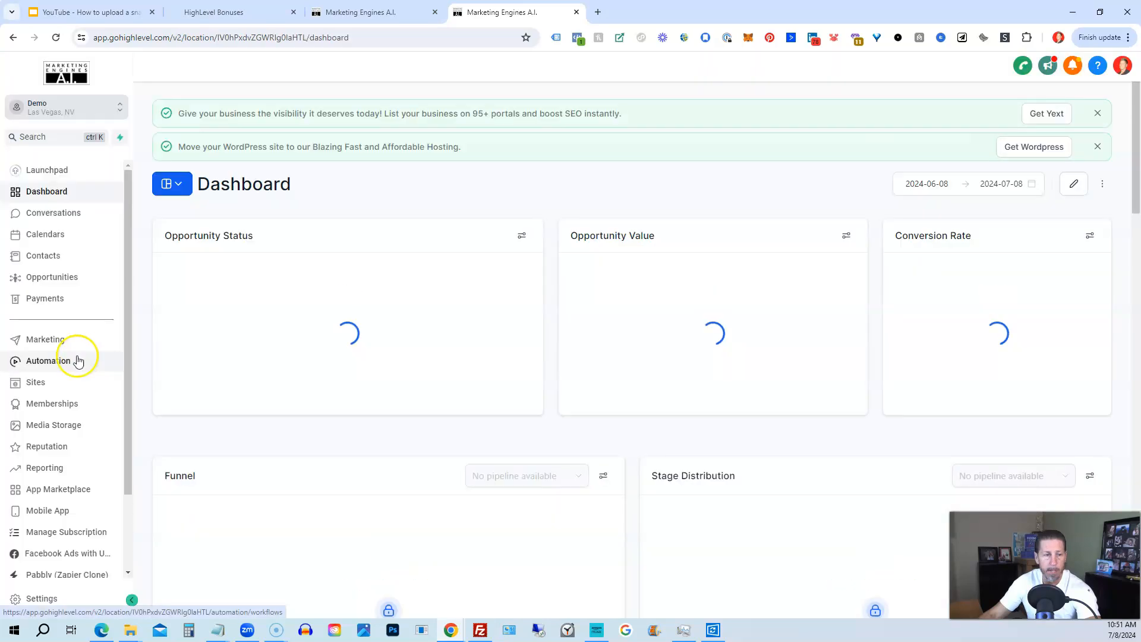
click(38, 365)
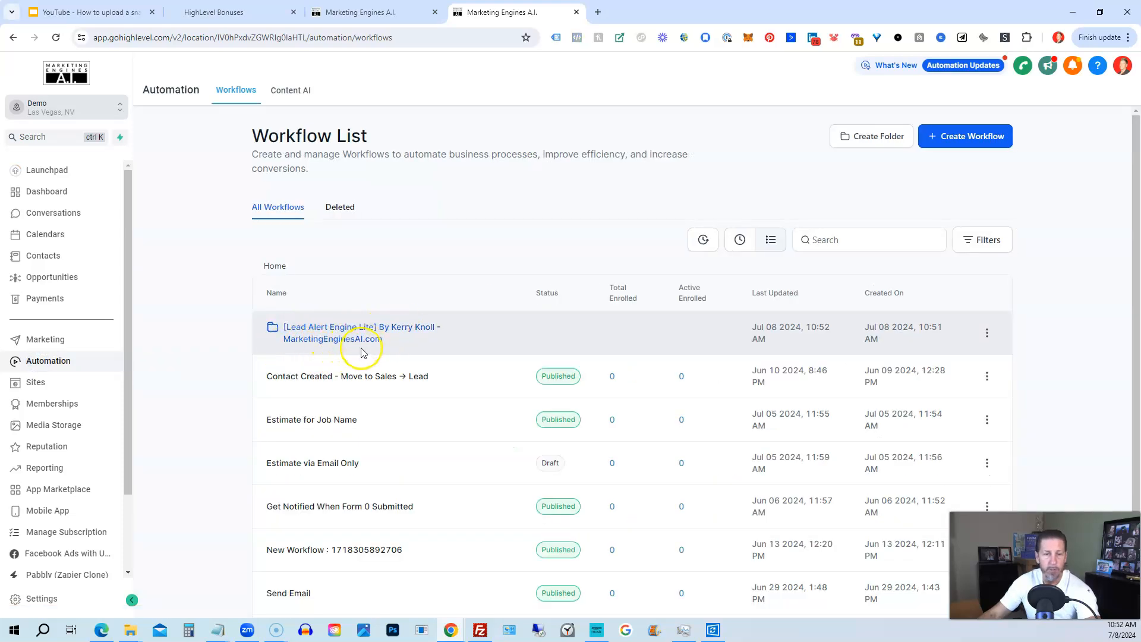
click(300, 327)
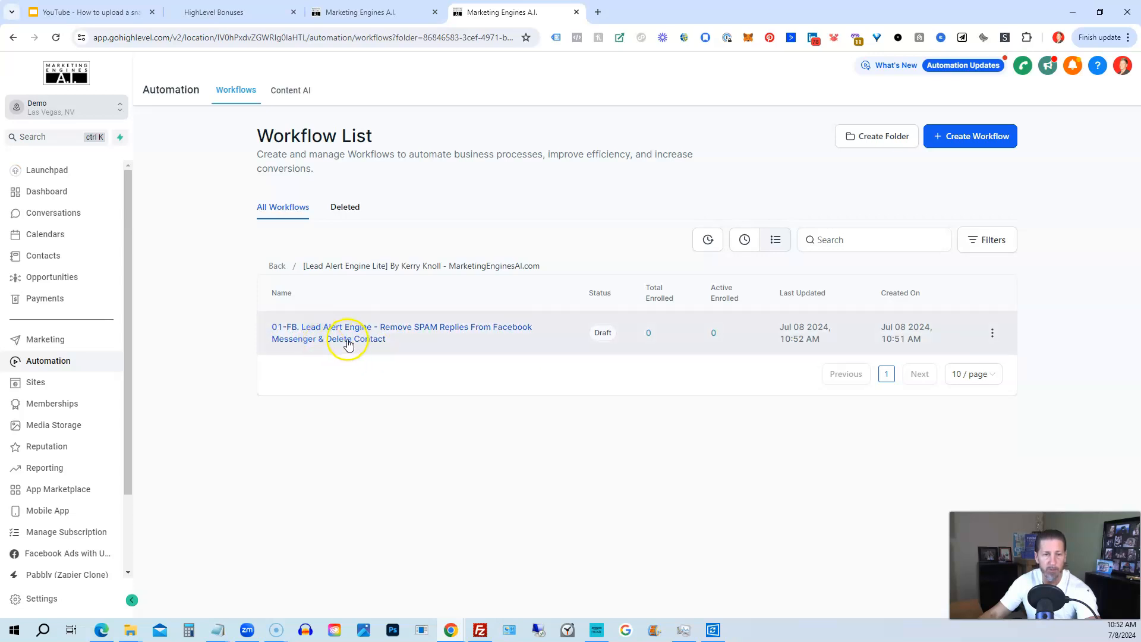
- Publish and save the 01-FB. Lead Alert Engine workflow, then go back to the workflow list
click(353, 335)
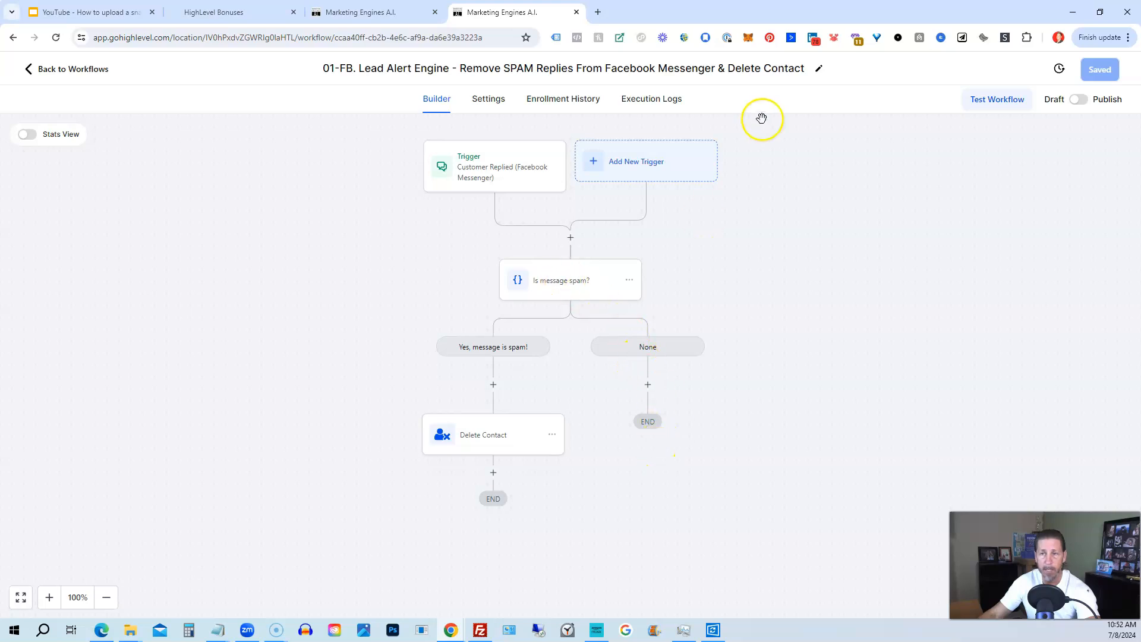
click(1078, 102)
click(1102, 69)
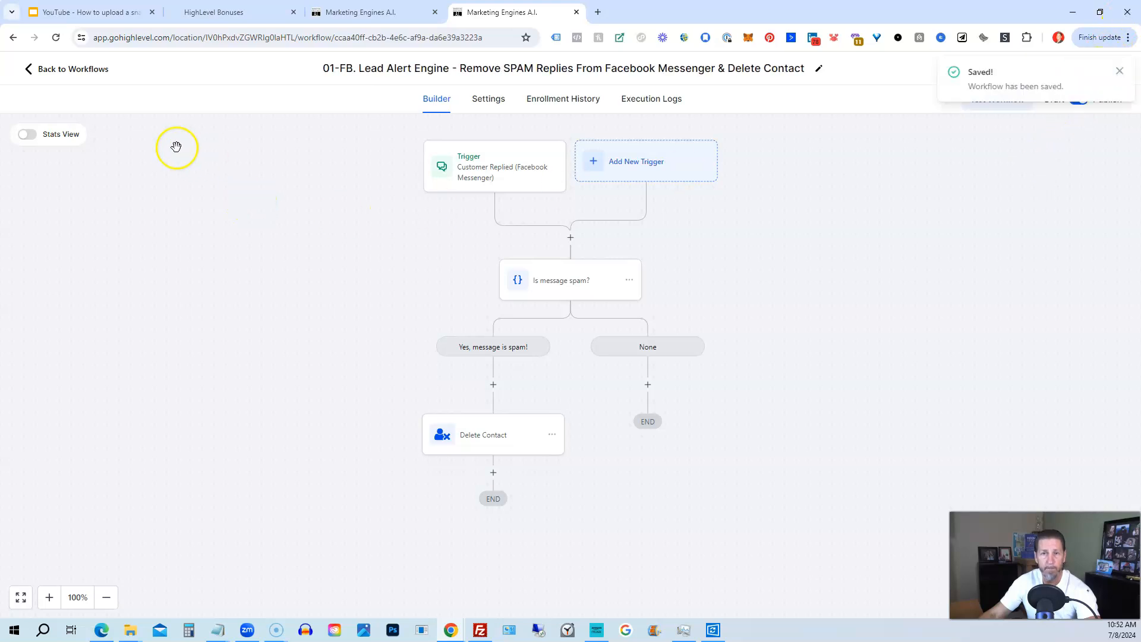
click(71, 70)
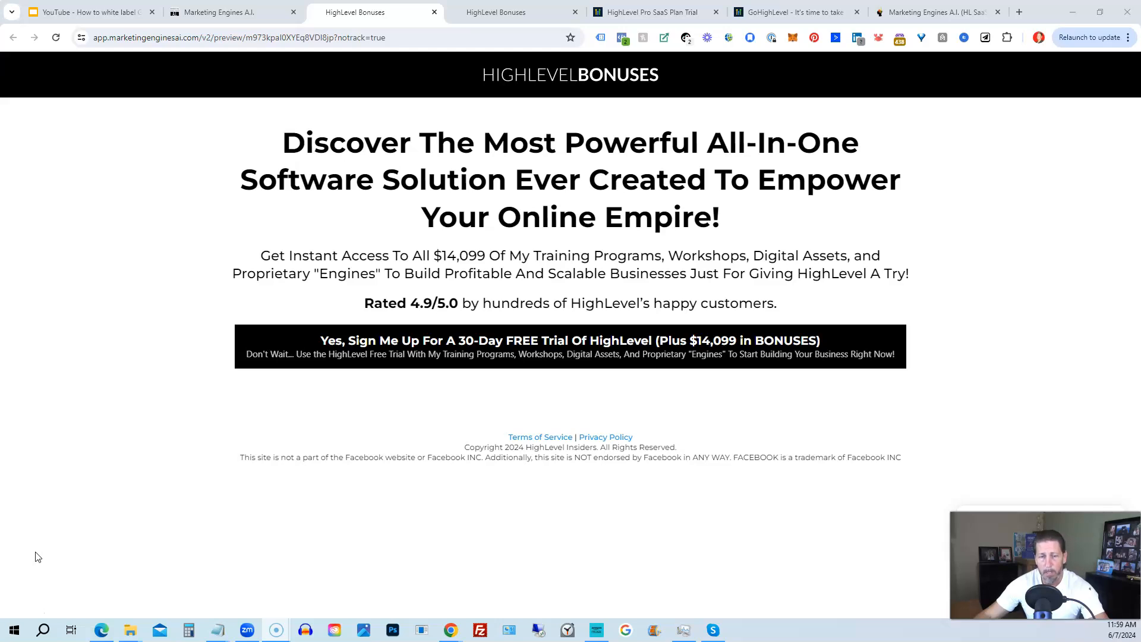
- Bring up the free-trial sign-up form with the 'Yes, Sign Me Up' button
click(426, 360)
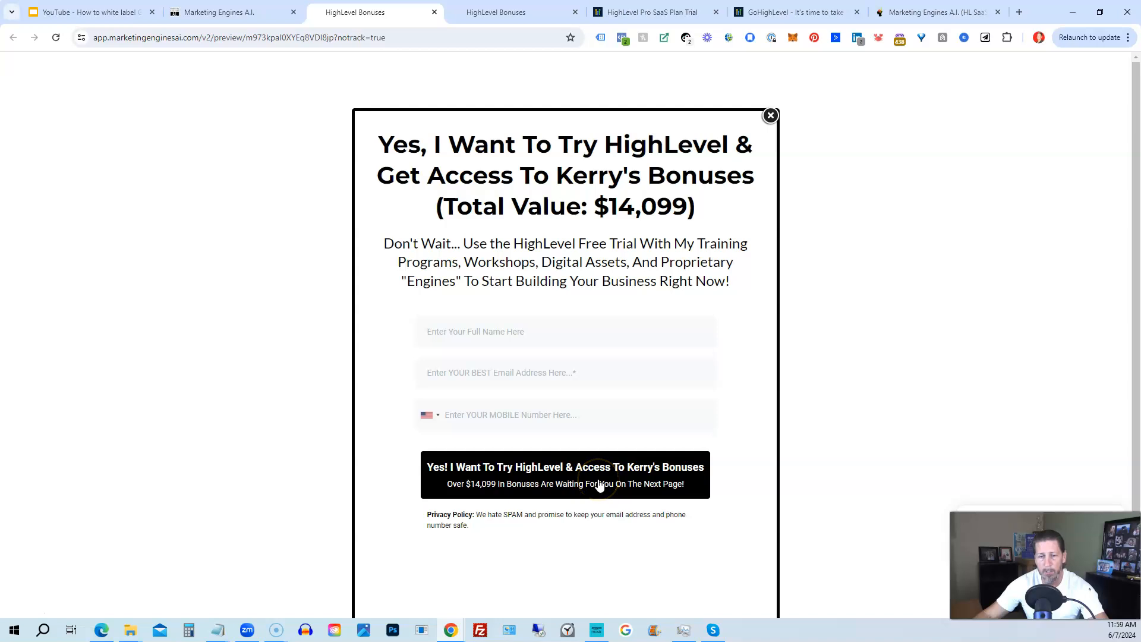
- Switch to the other HighLevel Bonuses tab showing the sales page
click(506, 12)
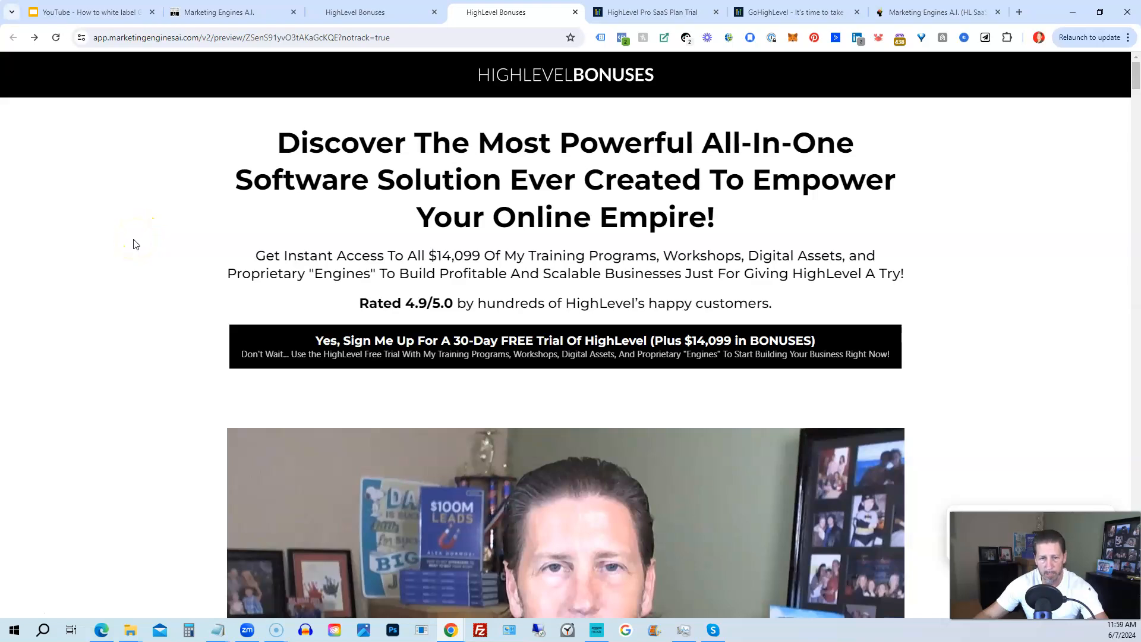
- Scroll past the video and agency lists to the HighLevel Insiders Mastermind section
scroll(135, 244, down, 5)
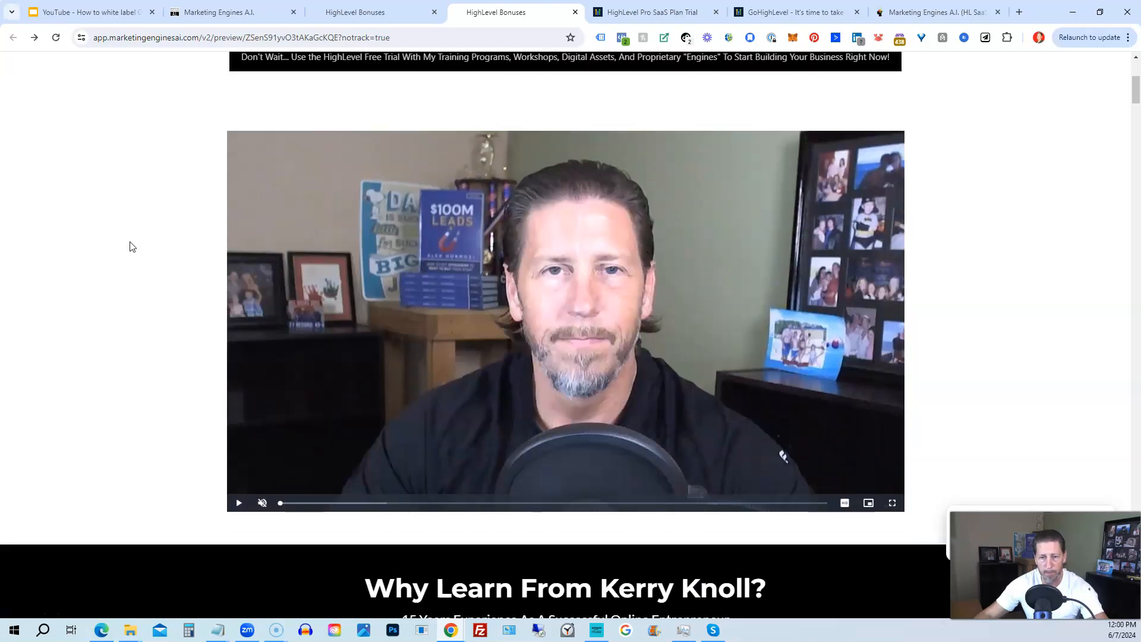
scroll(125, 249, down, 8)
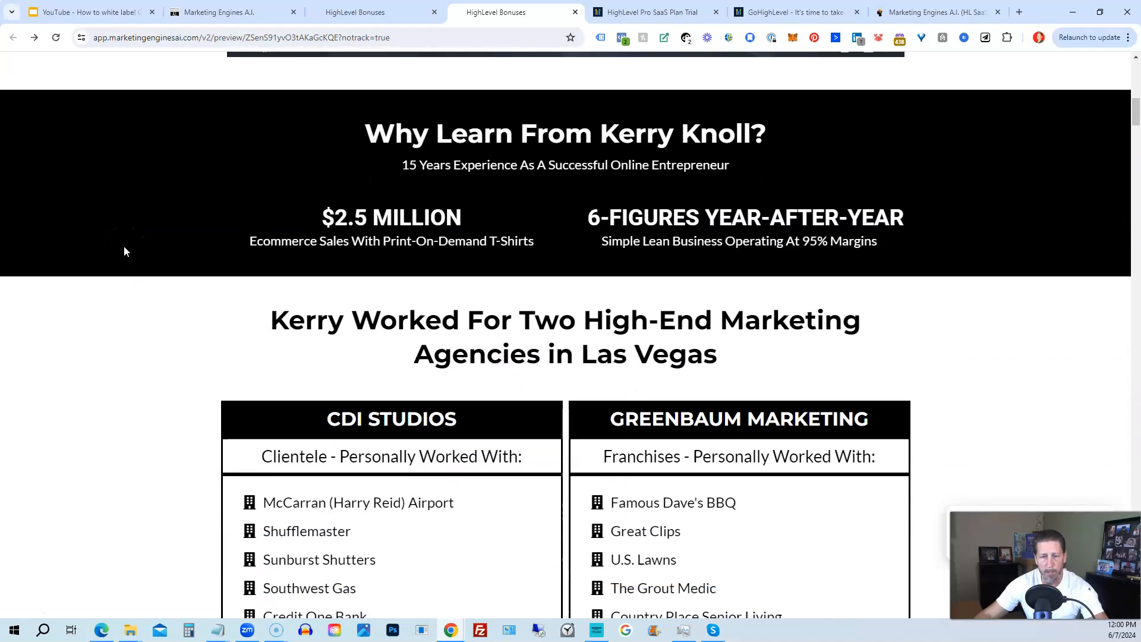
scroll(124, 246, down, 8)
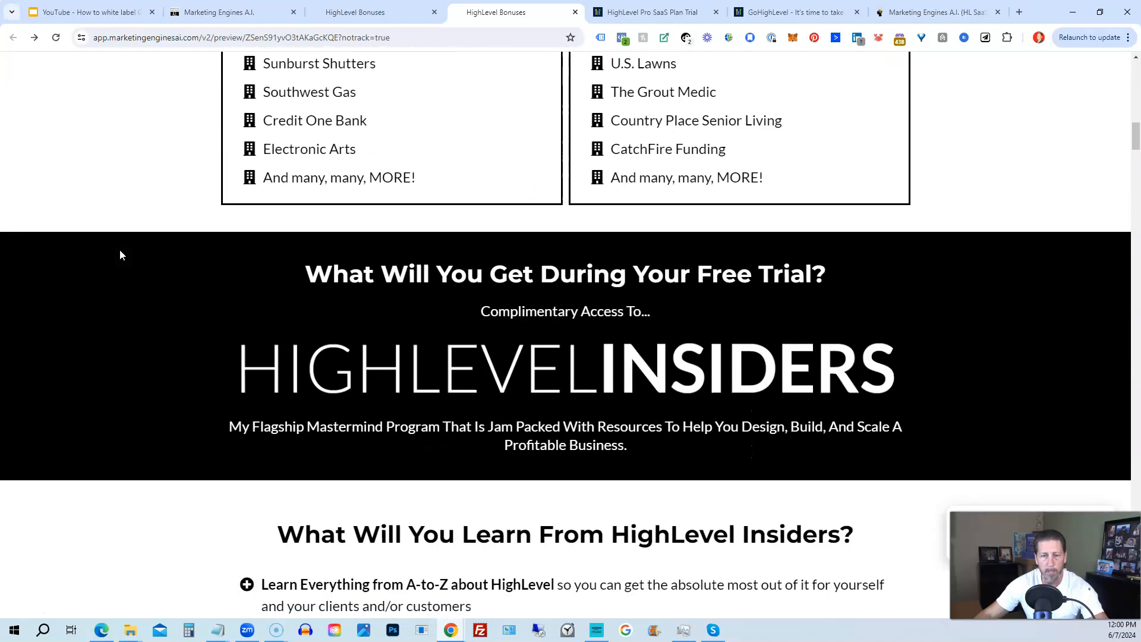
scroll(120, 254, down, 3)
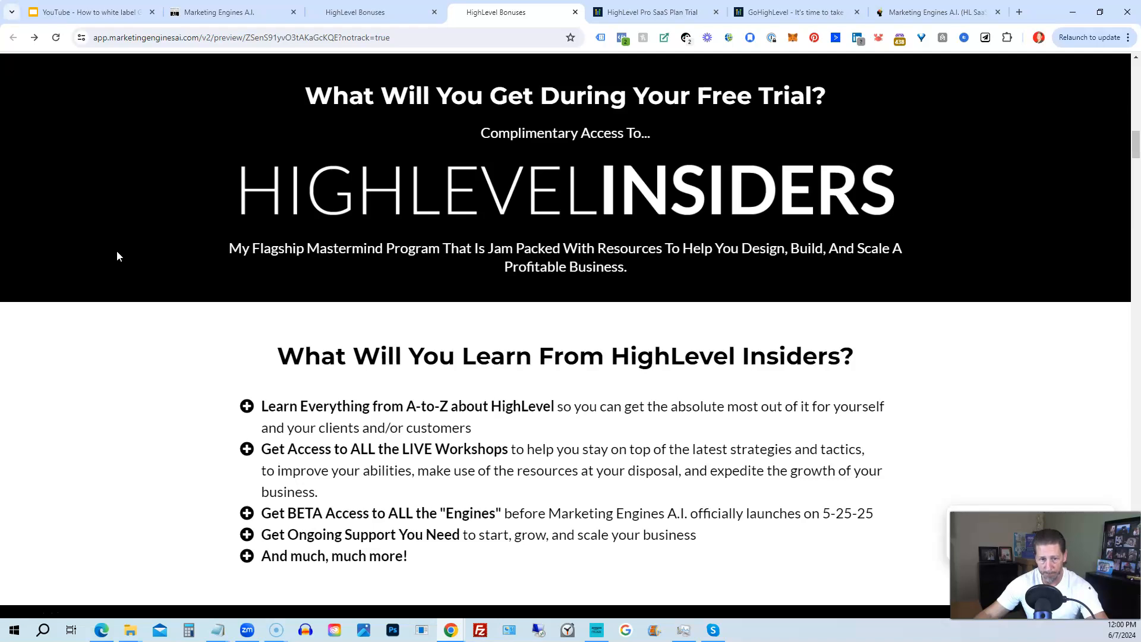
scroll(122, 284, down, 7)
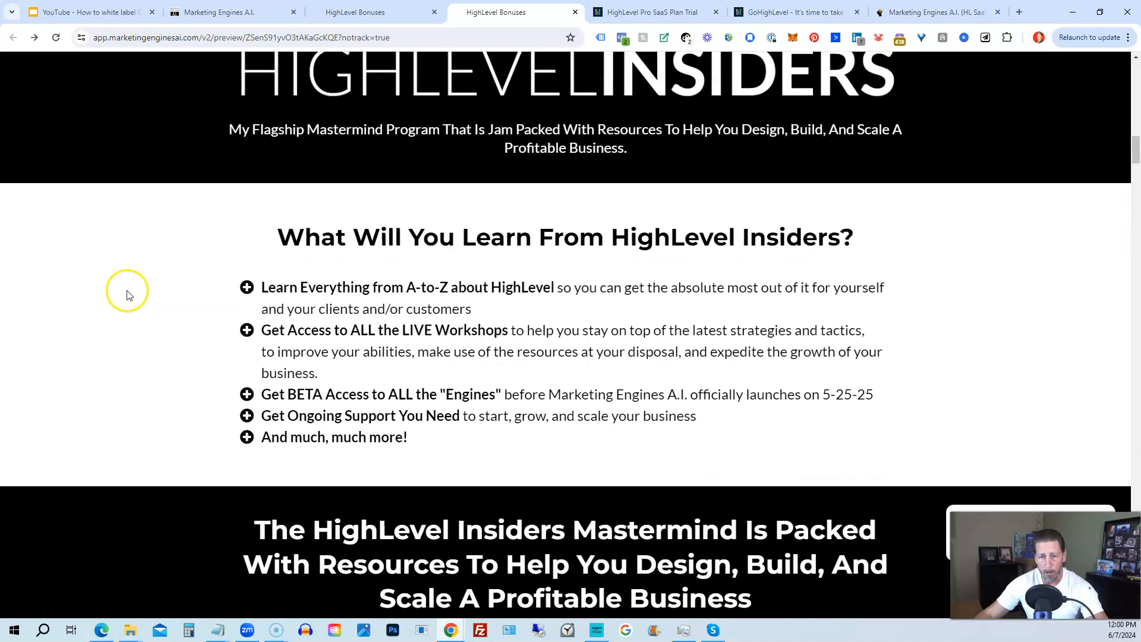
scroll(119, 290, down, 3)
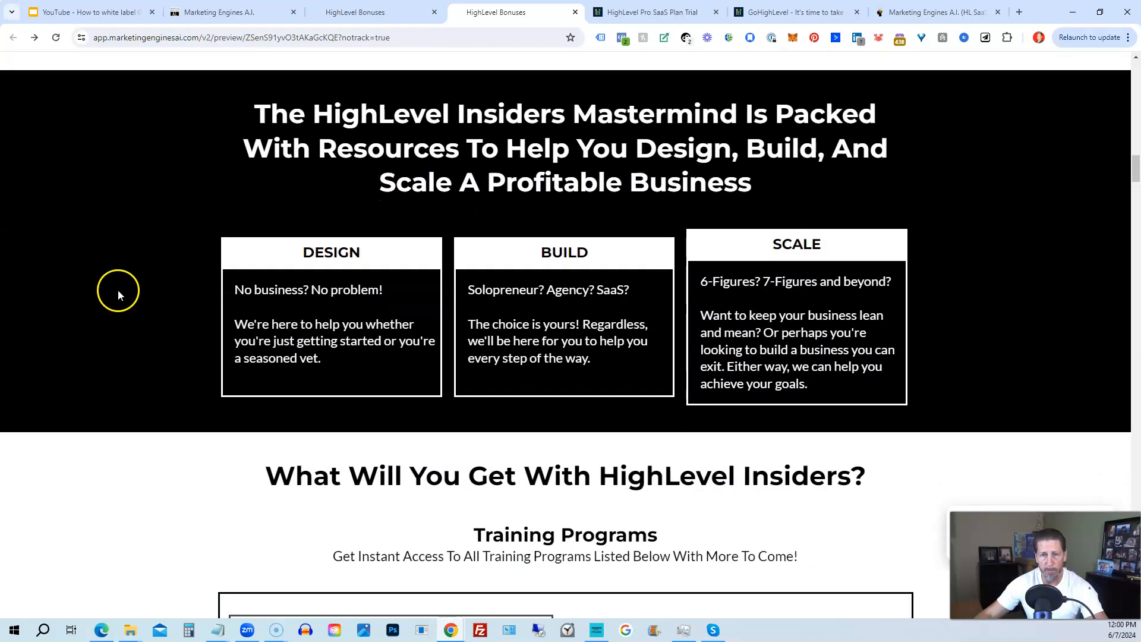